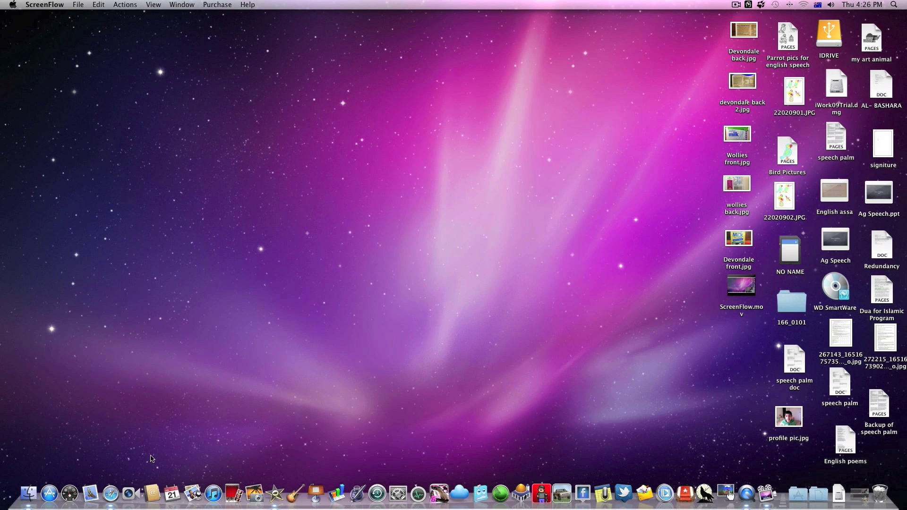
- Launch the App Store from the Dock to reach its Featured page
click(49, 482)
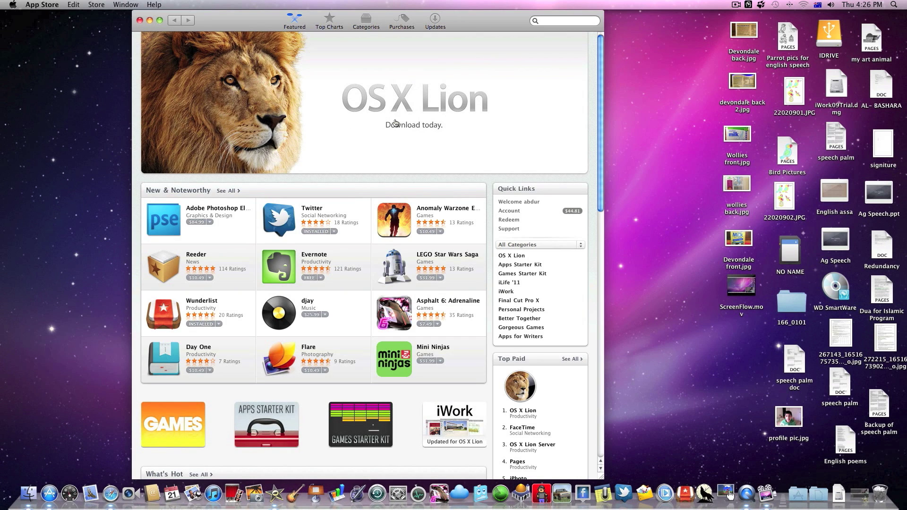
- Open the OS X Lion product page from the Featured banner and look through its reviews
click(395, 124)
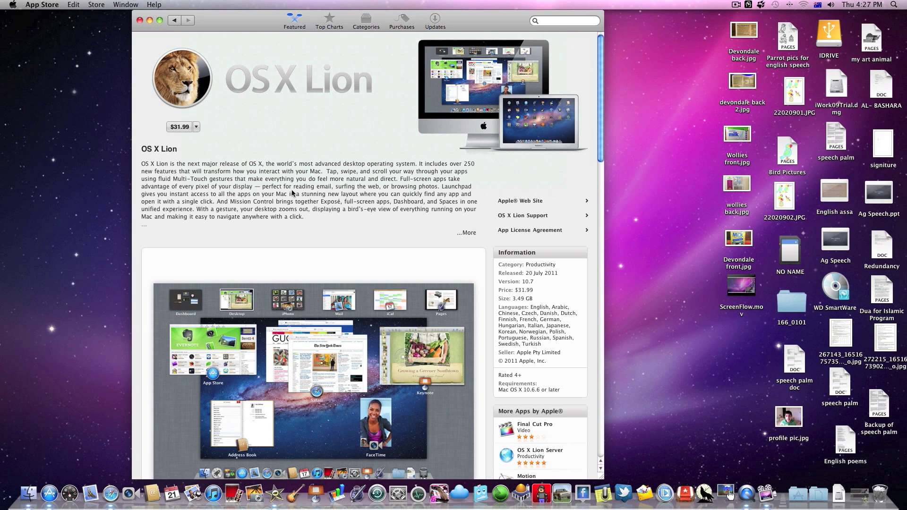
scroll(310, 184, down, 5)
scroll(310, 184, down, 12)
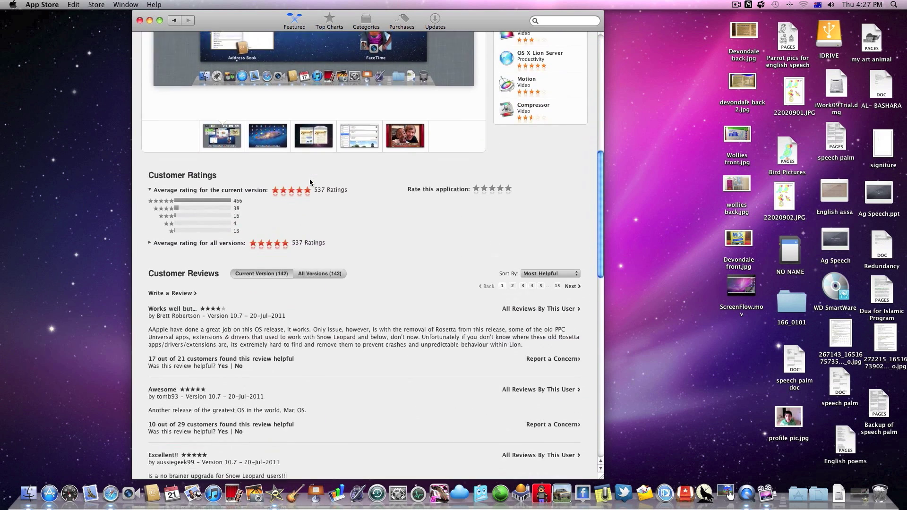
scroll(307, 184, up, 4)
scroll(300, 189, up, 12)
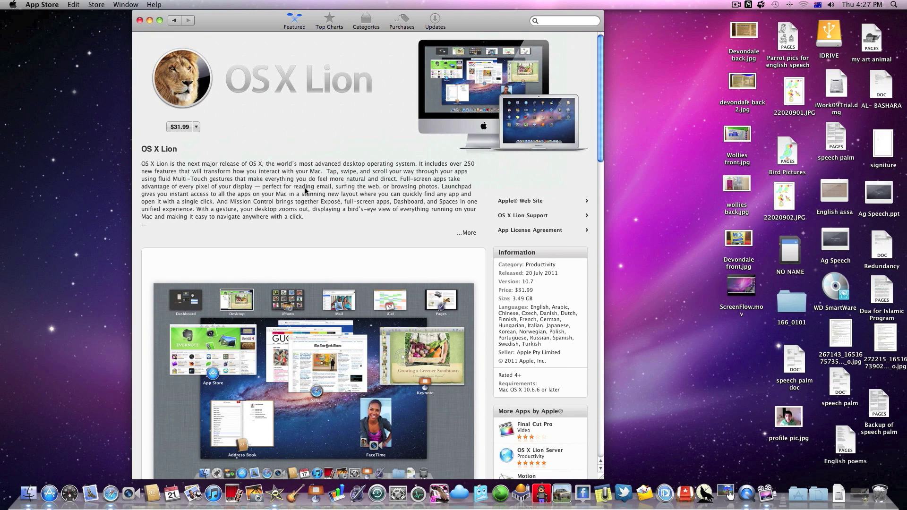
- Buy OS X Lion for $31.99, signing in with the Apple ID password
click(179, 128)
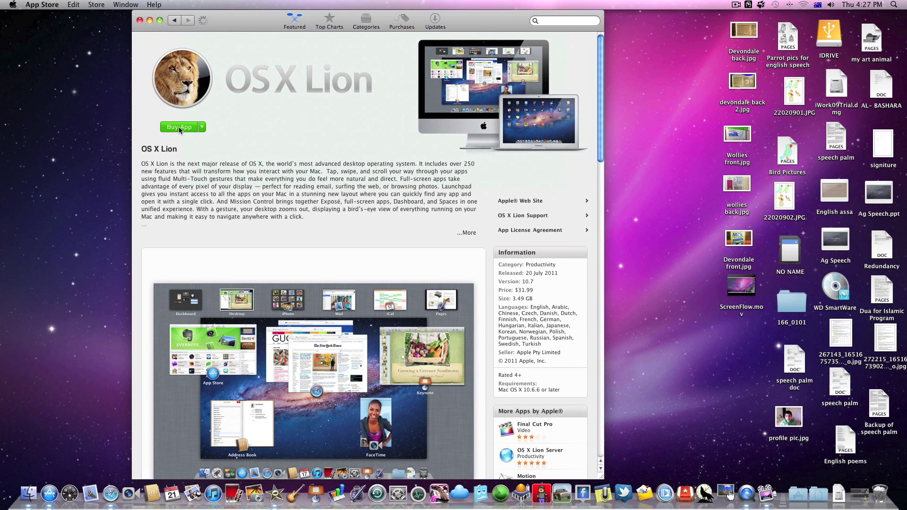
click(180, 127)
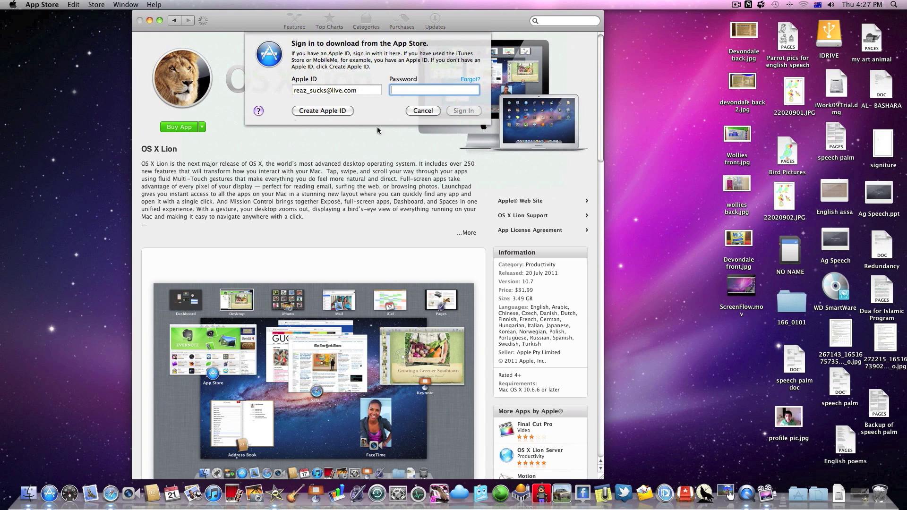
text(••••••)
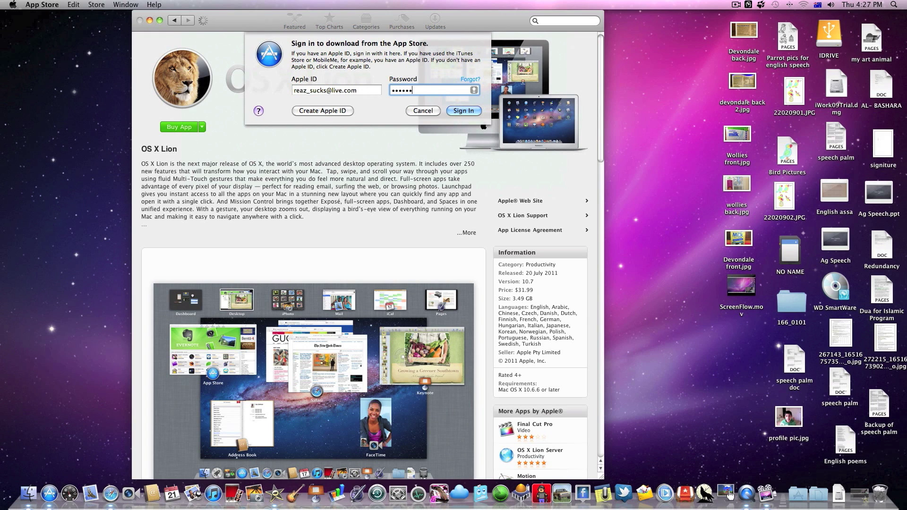
text(•••••)
key(Return)
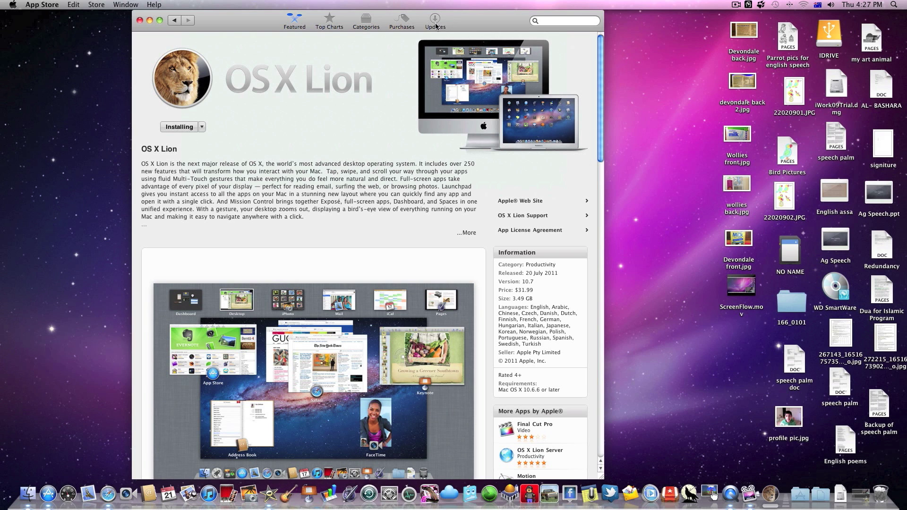
- Browse the OS X Lion page while it installs, then check download progress in Purchases
scroll(310, 62, down, 6)
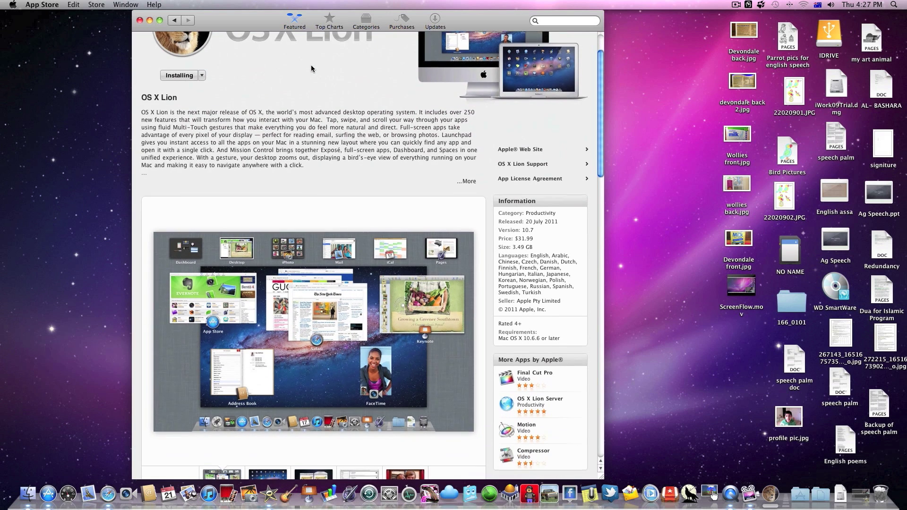
scroll(331, 80, up, 8)
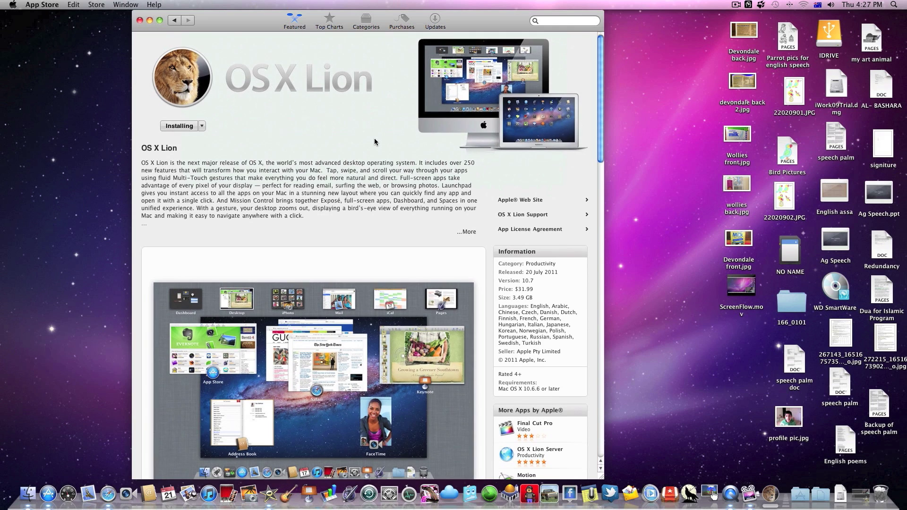
scroll(375, 141, down, 1)
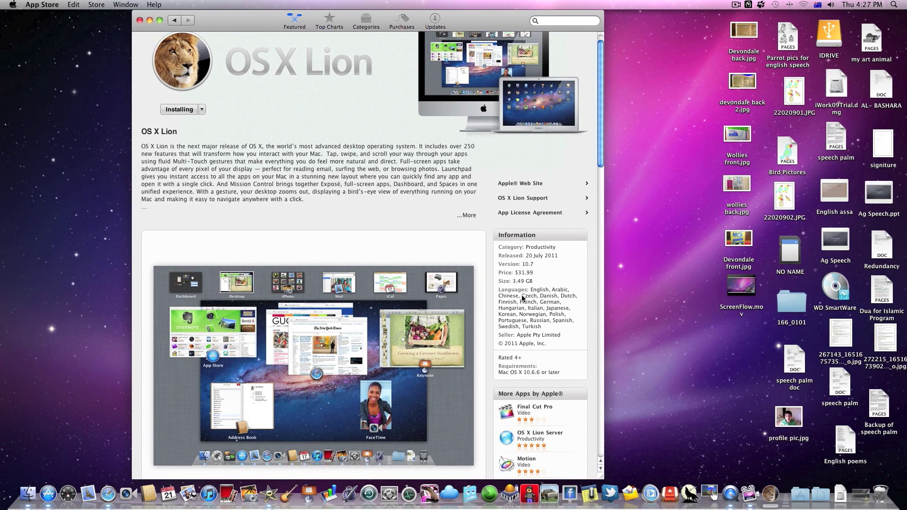
scroll(524, 296, down, 1)
scroll(524, 296, down, 2)
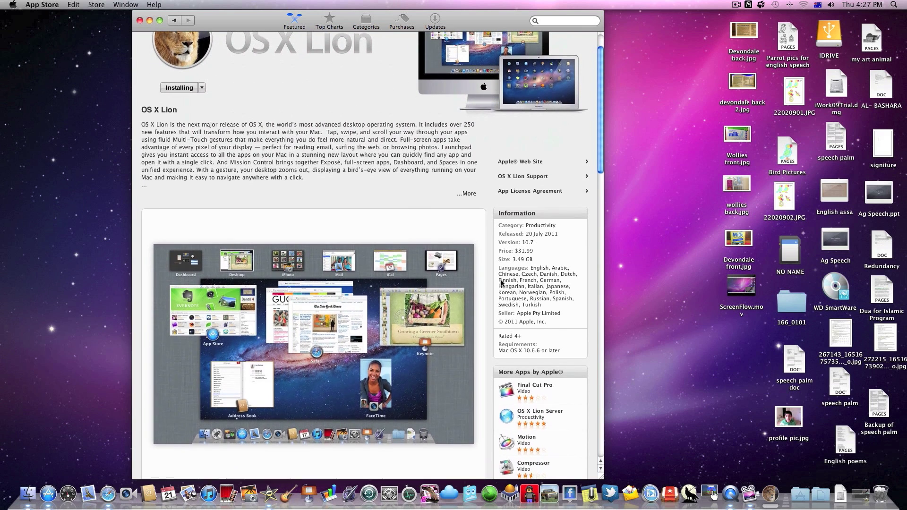
click(366, 21)
click(401, 21)
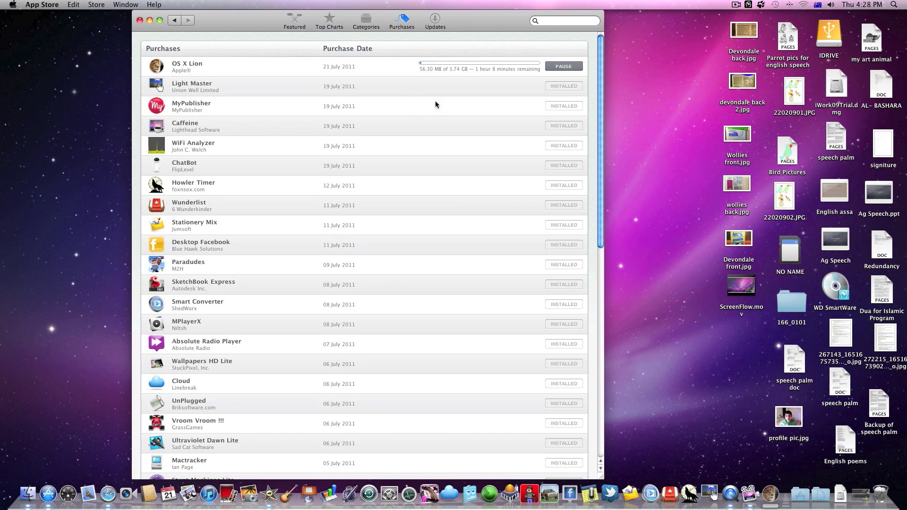
- Minimize the App Store window while the OS X Lion download finishes
click(150, 20)
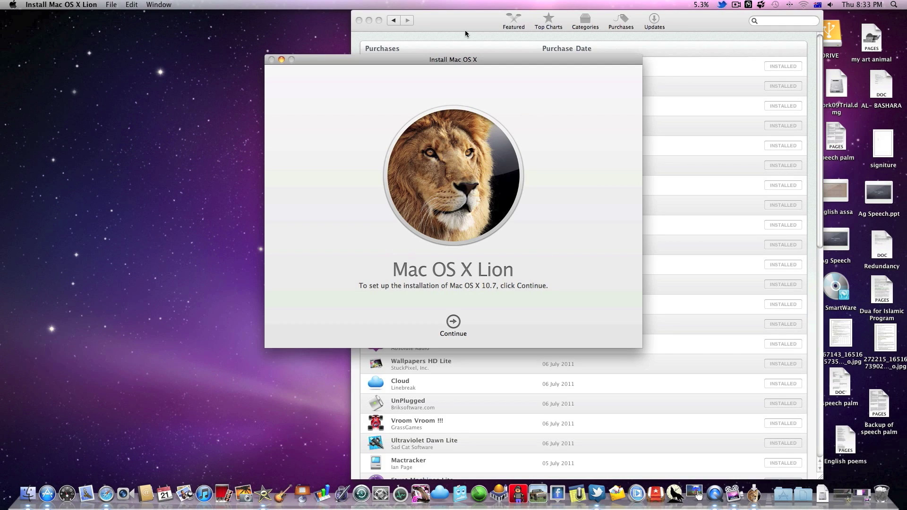
- Minimize the App Store and nudge the installer window up
click(456, 20)
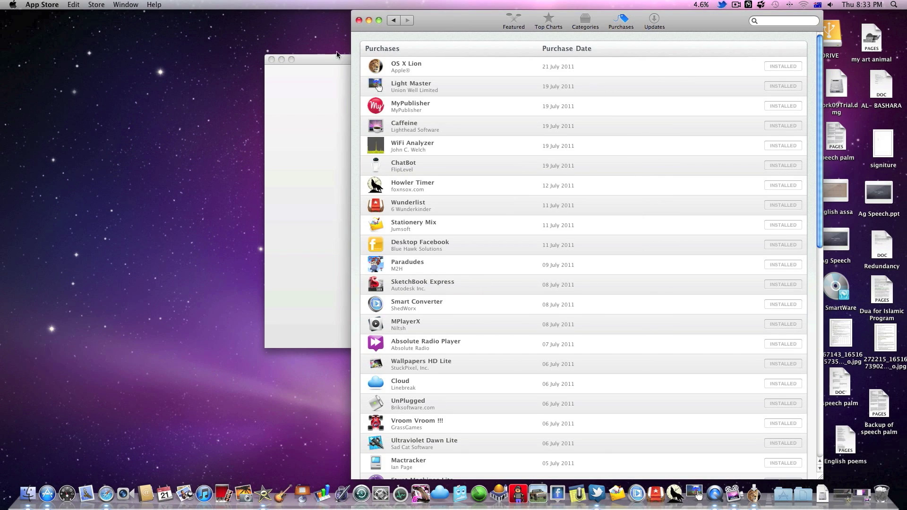
click(369, 21)
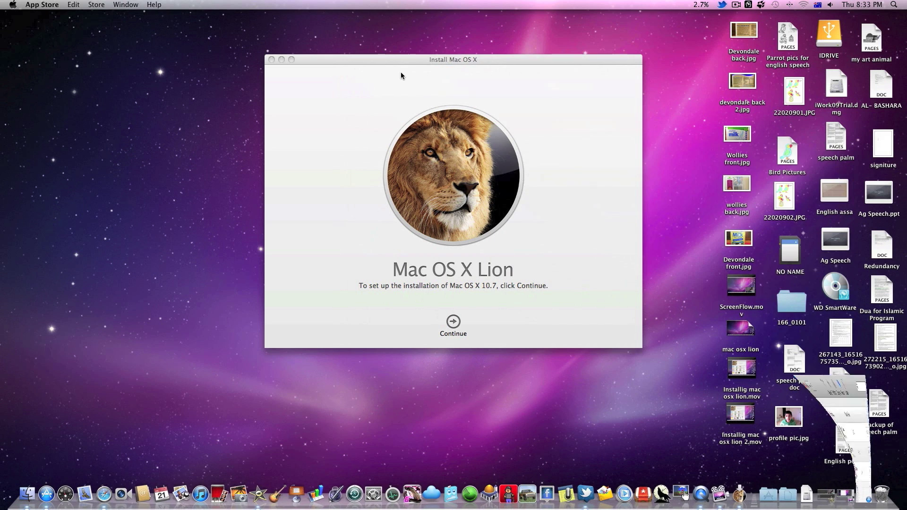
drag(412, 55, 408, 36)
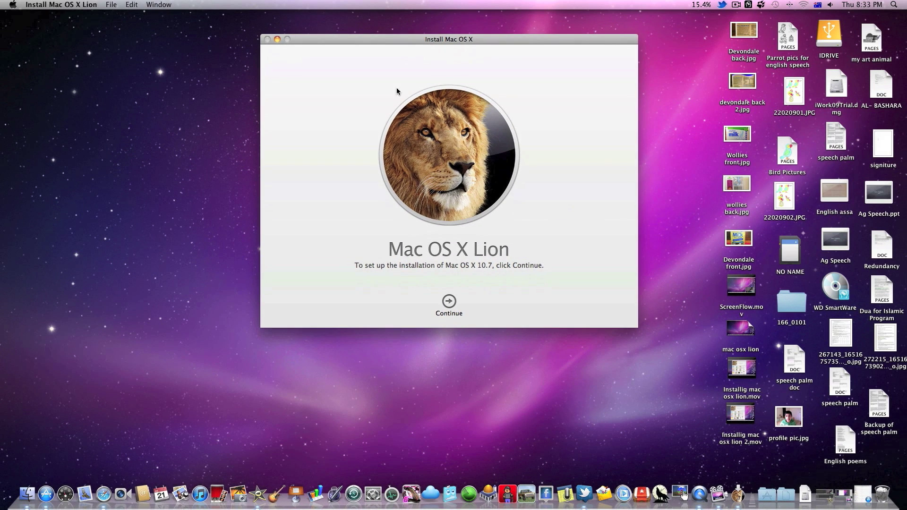
- Continue past the installer welcome page and accept the Lion license agreement
click(449, 302)
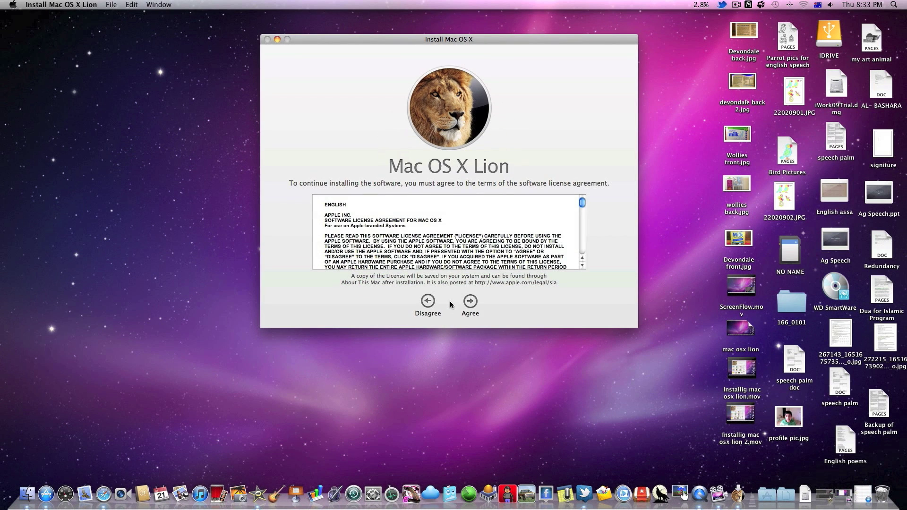
click(472, 303)
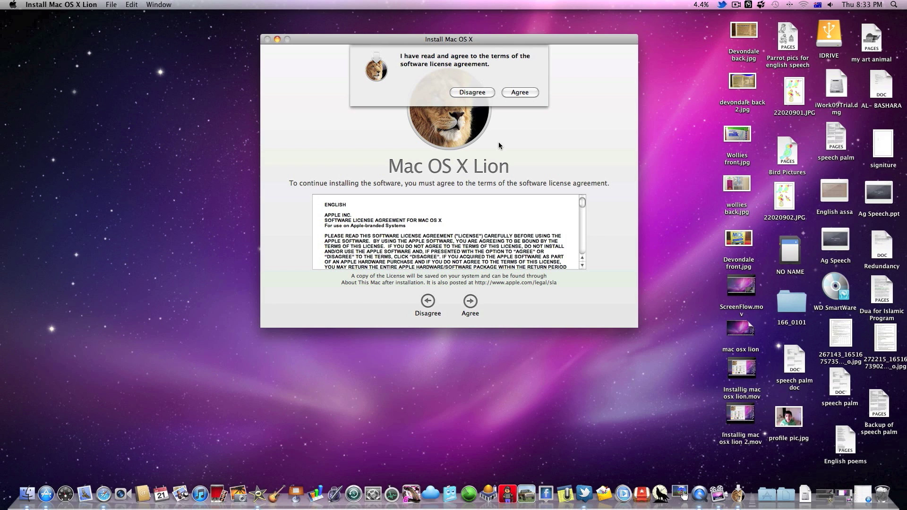
click(520, 92)
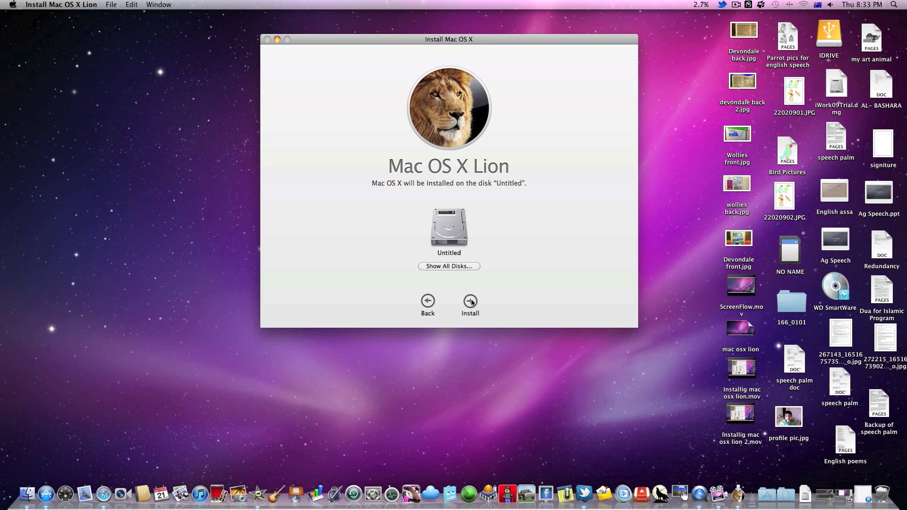
- Start installing on Untitled, authorizing with the administrator password
click(470, 302)
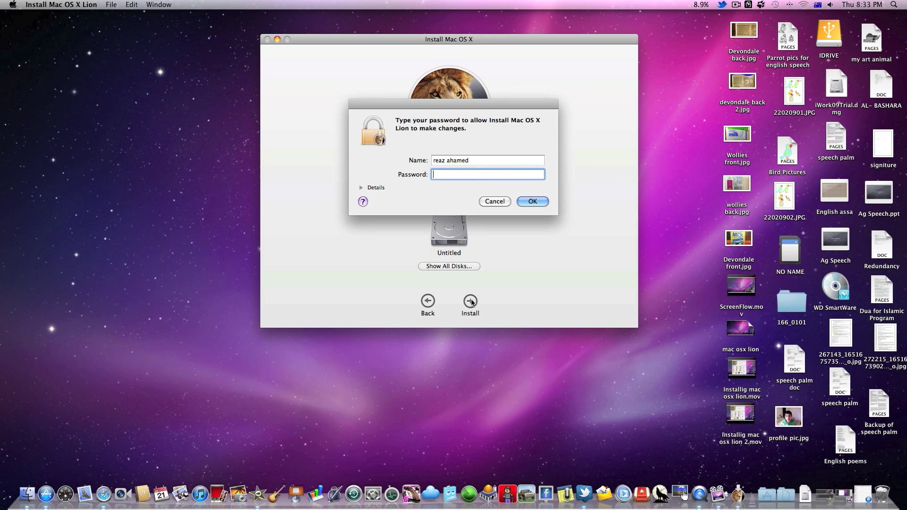
text(•)
click(528, 202)
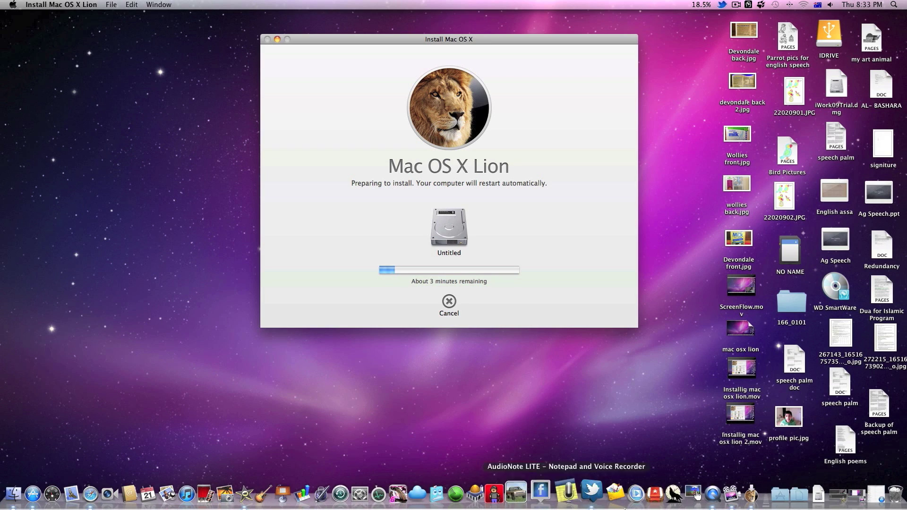
- Browse the Applications stack in the Dock, then close it
click(773, 497)
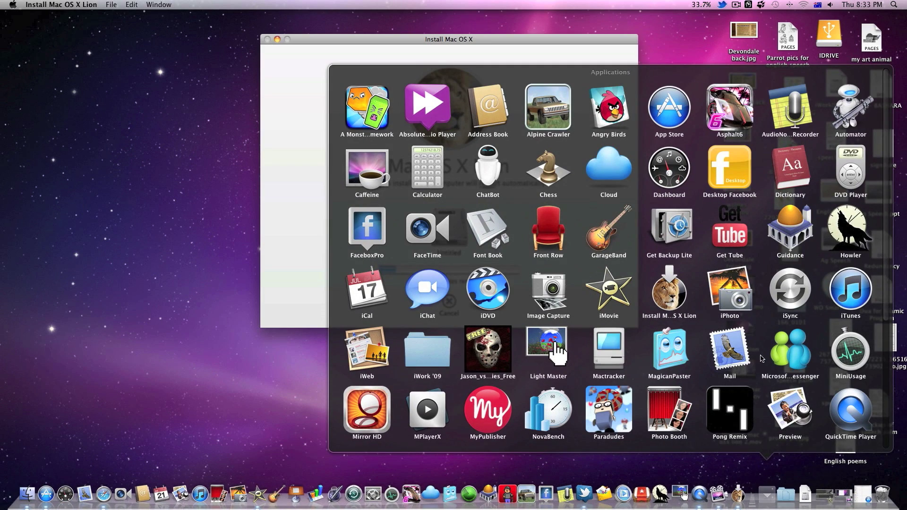
scroll(749, 300, down, 5)
scroll(749, 300, down, 2)
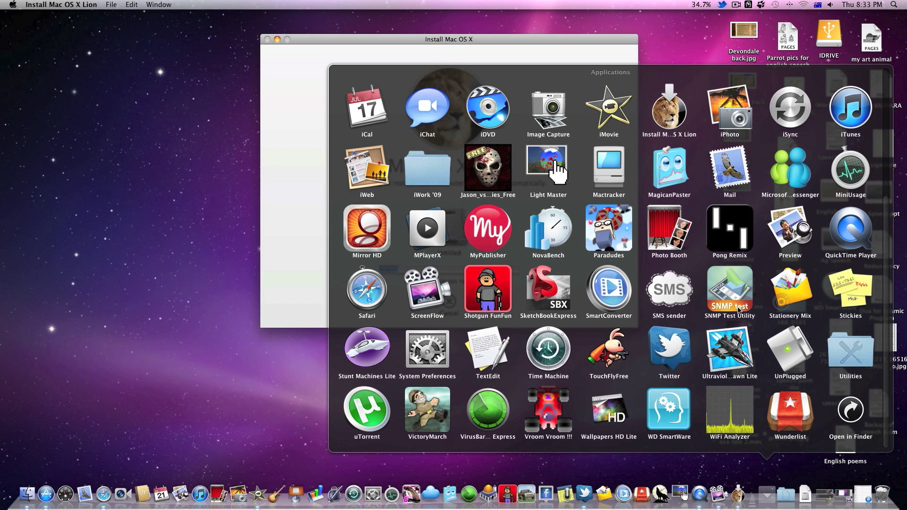
scroll(496, 245, up, 8)
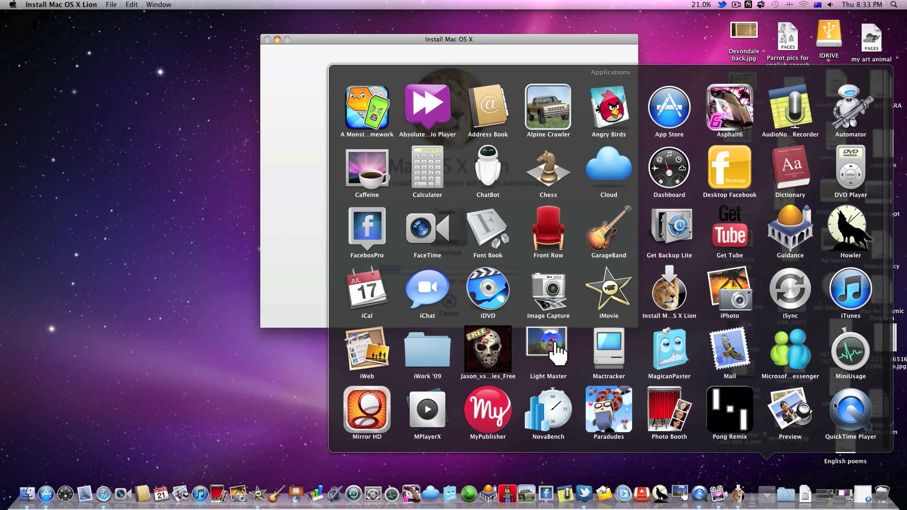
click(3, 256)
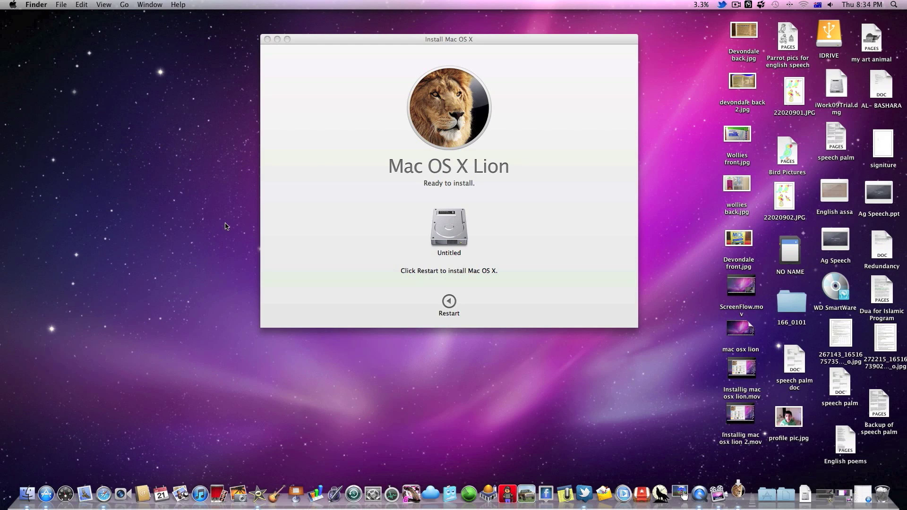
- Bring the installer window to the front and shift it slightly left
click(453, 49)
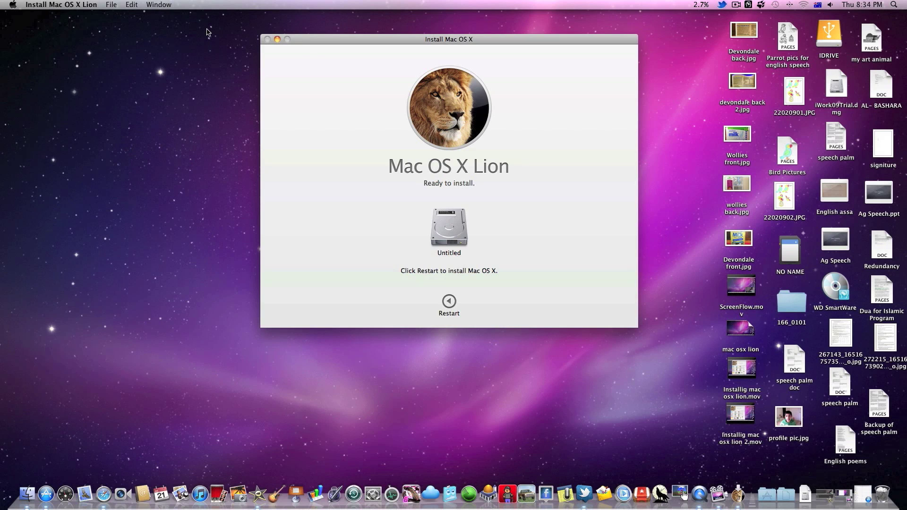
drag(311, 41, 282, 32)
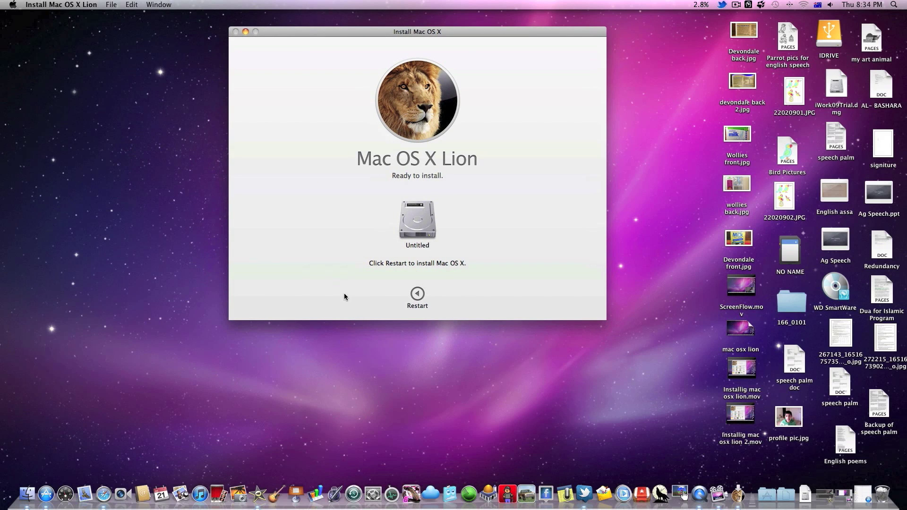